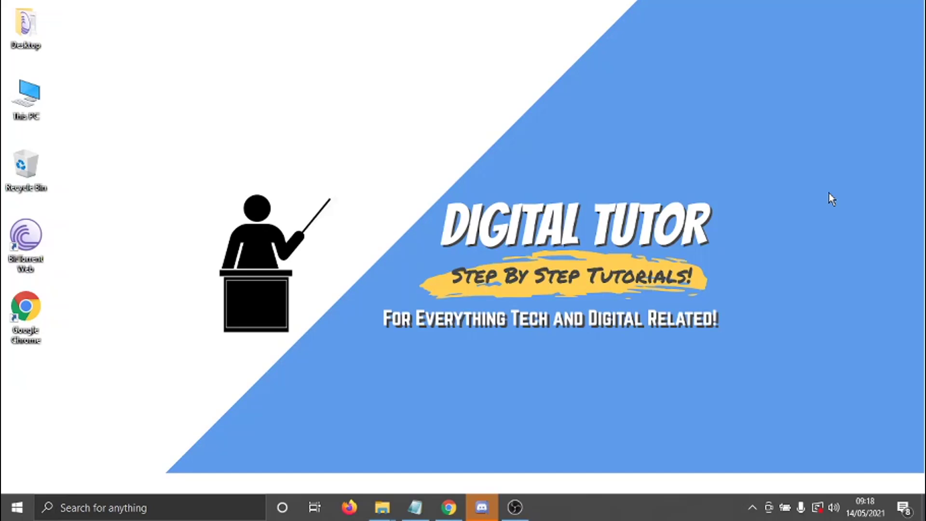
Switch from the Discord app to Chrome and go to support.discord.com
{"action": "left_click", "coordinate": [481, 507]}
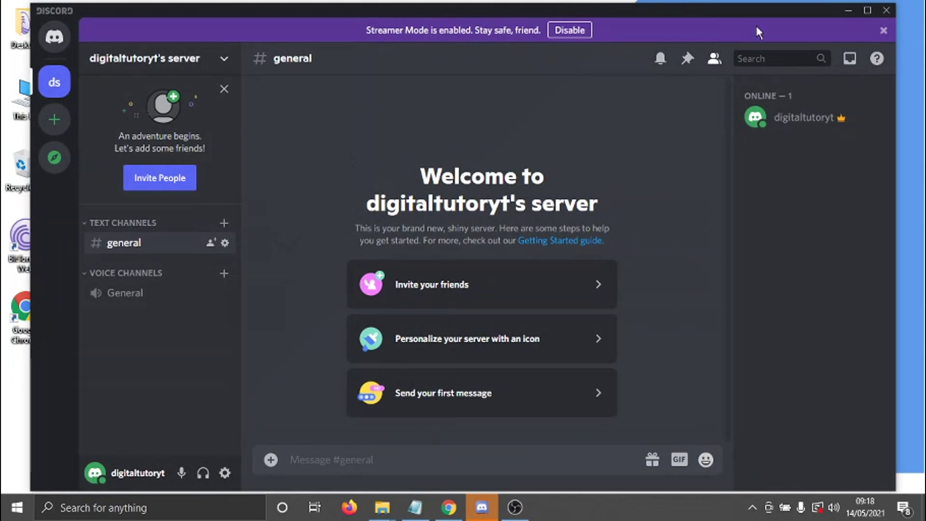
{"action": "left_click", "coordinate": [847, 12]}
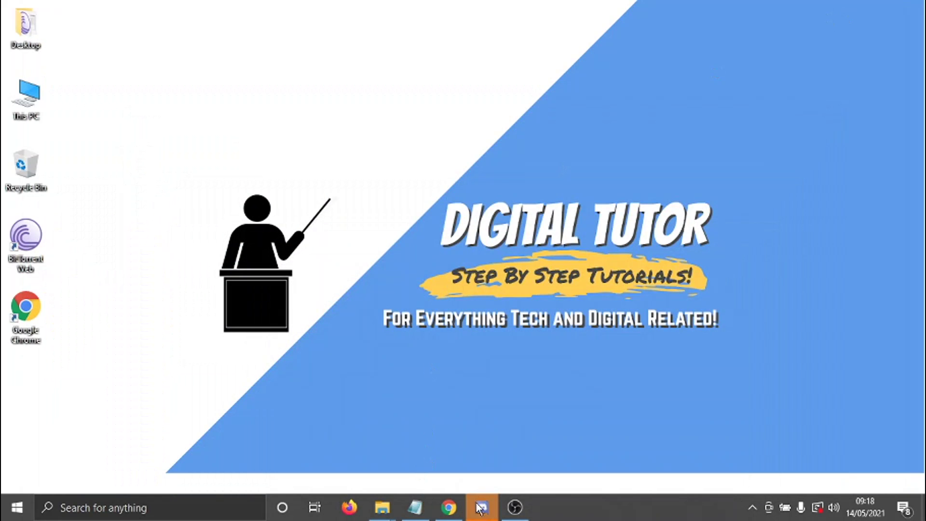
{"action": "left_click", "coordinate": [451, 508]}
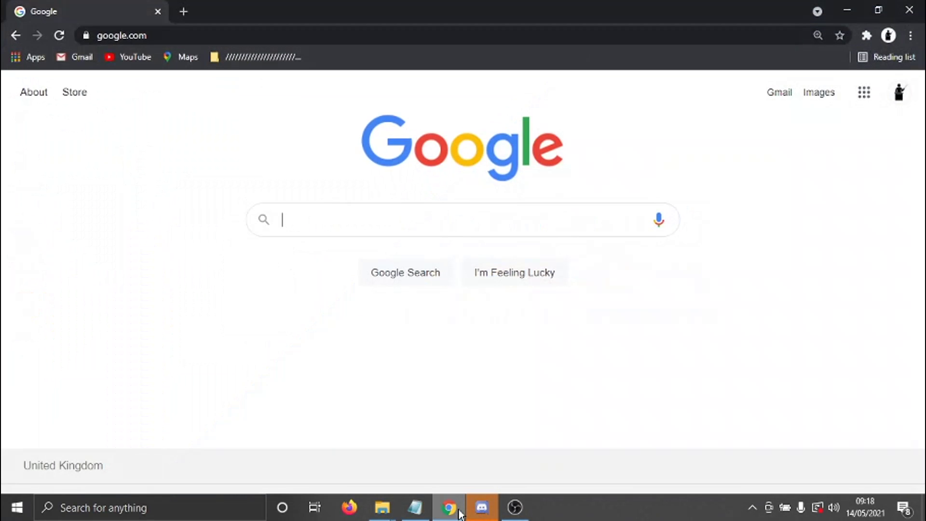
{"action": "left_click", "coordinate": [227, 30]}
{"action": "type", "text": "support.discord"}
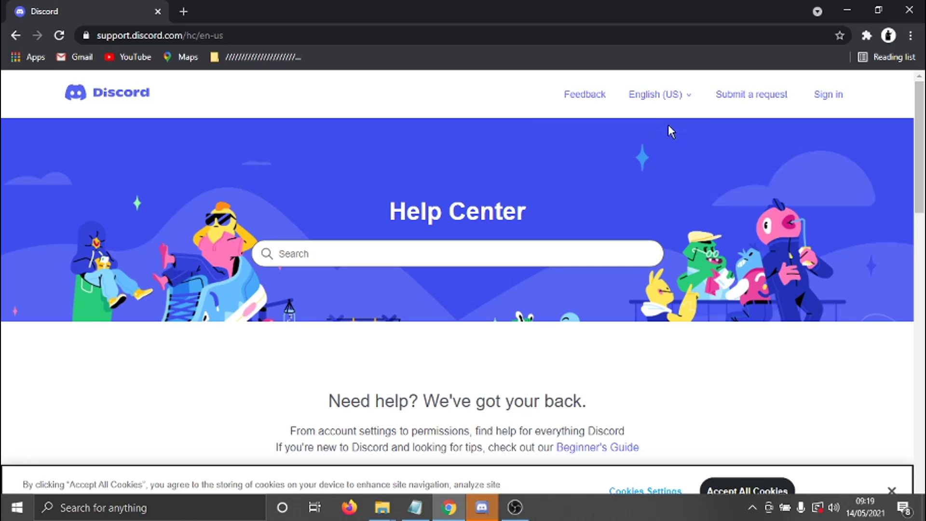
Start a new support request with Trust & Safety as the topic
{"action": "left_click", "coordinate": [750, 101]}
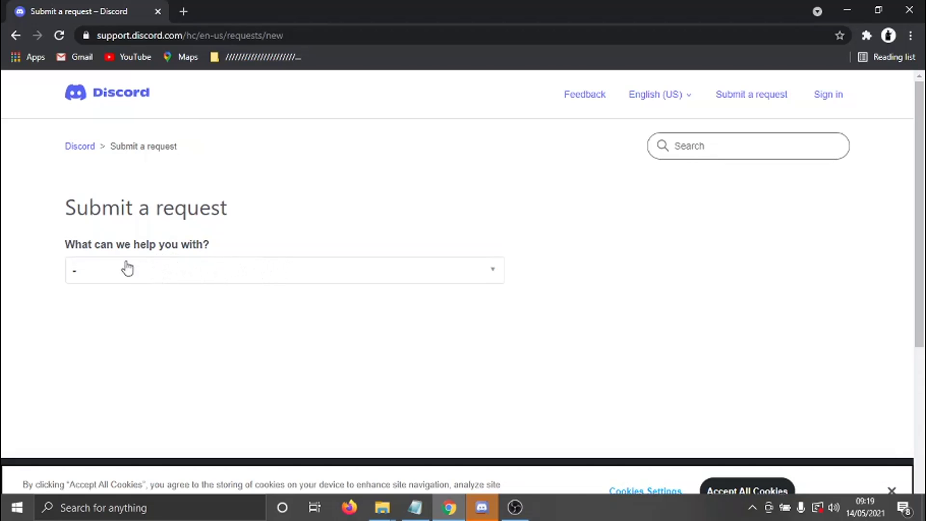
{"action": "left_click", "coordinate": [176, 272]}
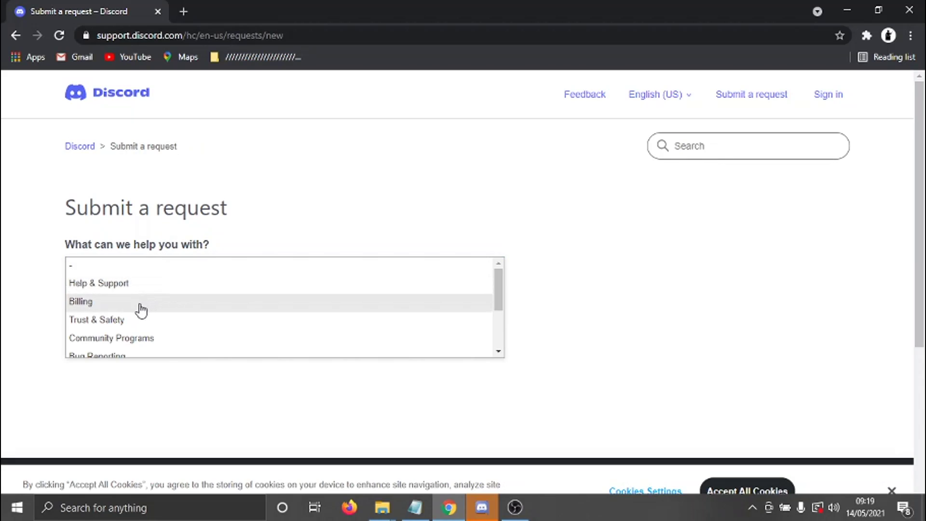
{"action": "left_click", "coordinate": [148, 320]}
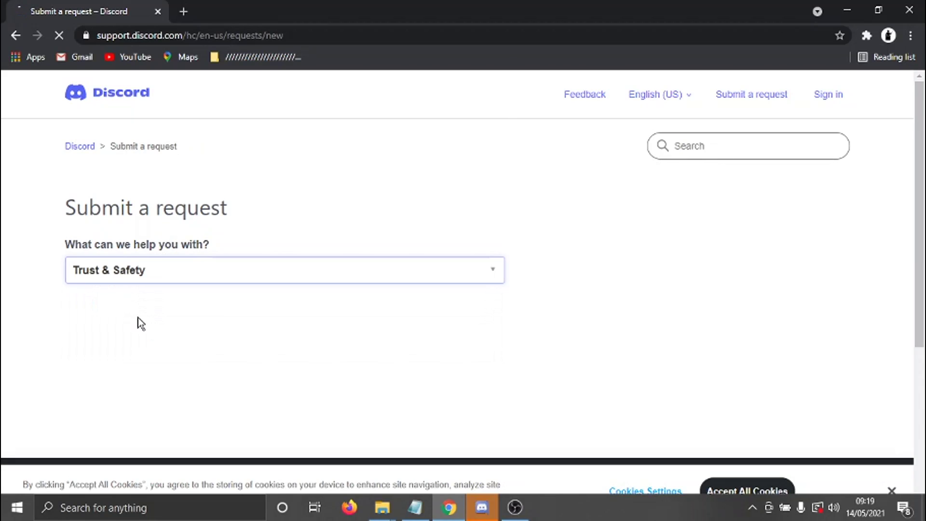
Enter the contact e-mail address in the request form
{"action": "scroll", "coordinate": [920, 234], "scroll_direction": "down", "scroll_amount": 2}
{"action": "scroll", "coordinate": [919, 234], "scroll_direction": "down", "scroll_amount": 1}
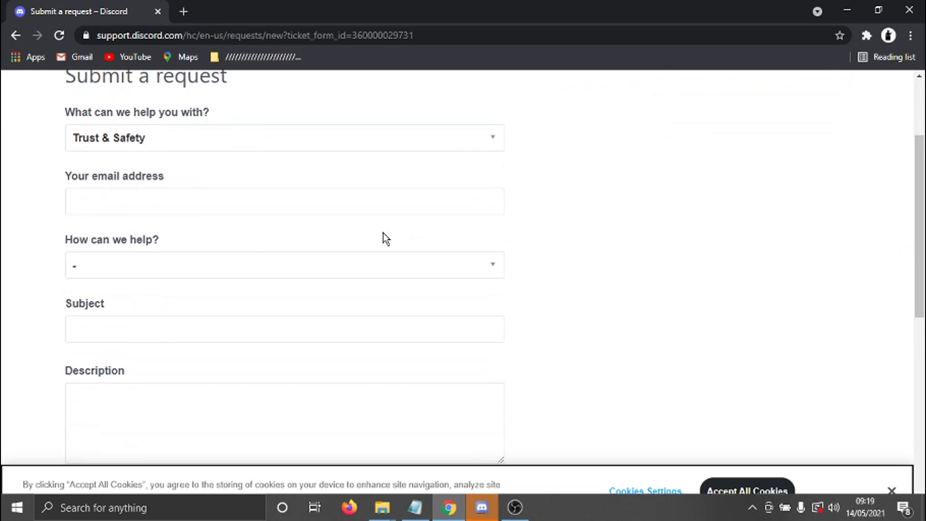
{"action": "left_click", "coordinate": [213, 205]}
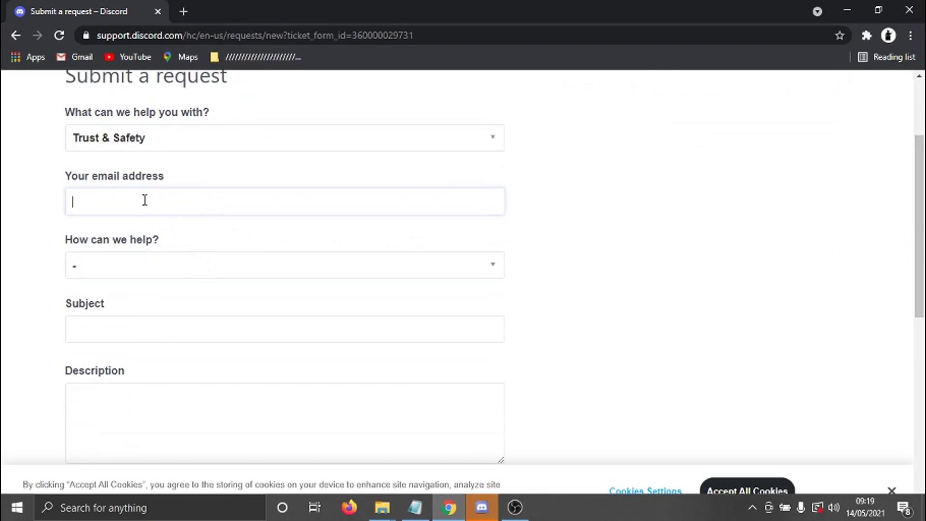
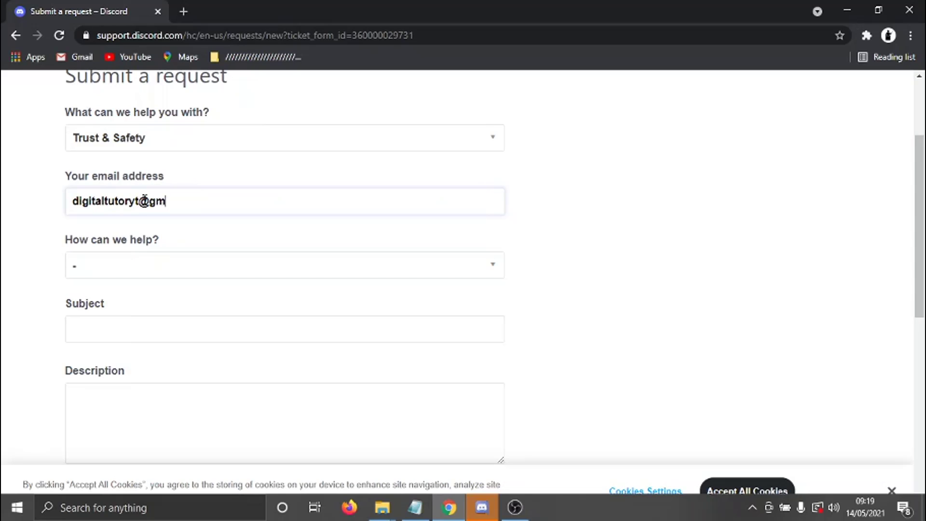
Select 'Report abuse or harassment' and bring up the 'What would you like to report?' options
{"action": "left_click", "coordinate": [300, 268]}
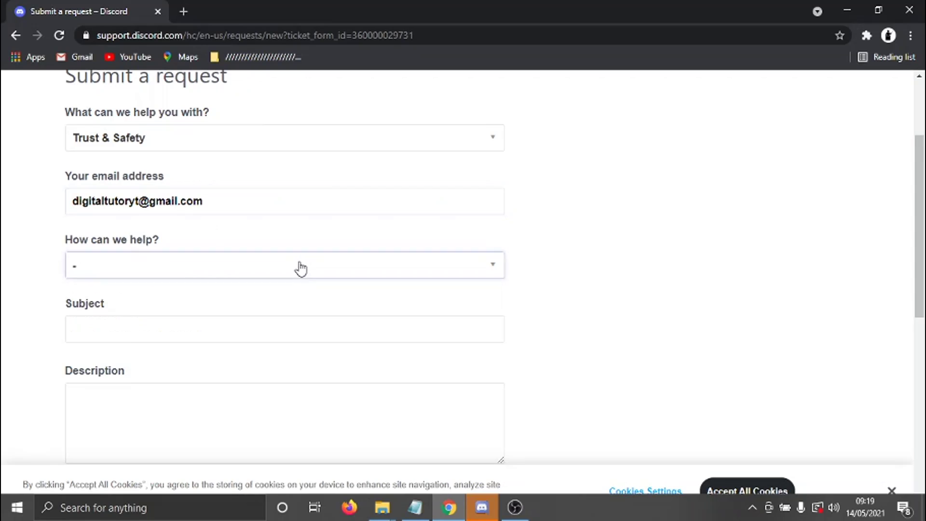
{"action": "left_click", "coordinate": [300, 268]}
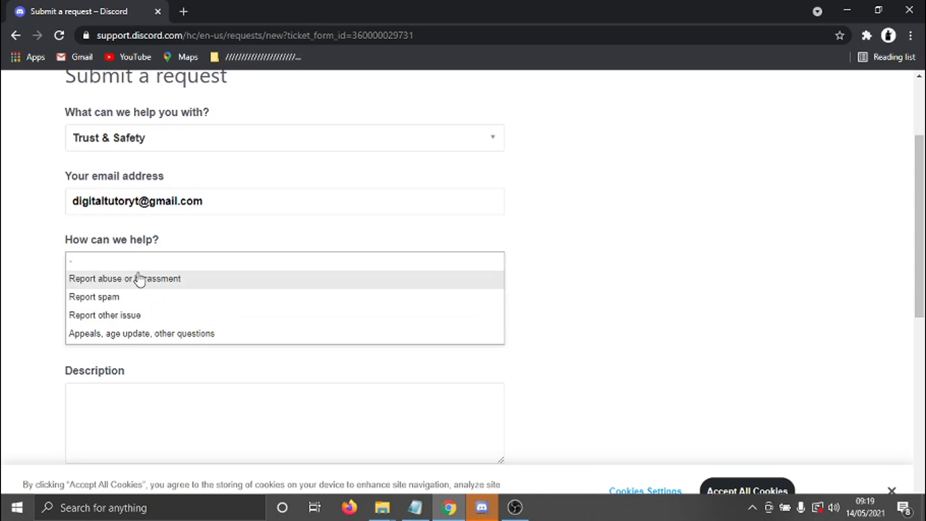
{"action": "double_click", "coordinate": [176, 288]}
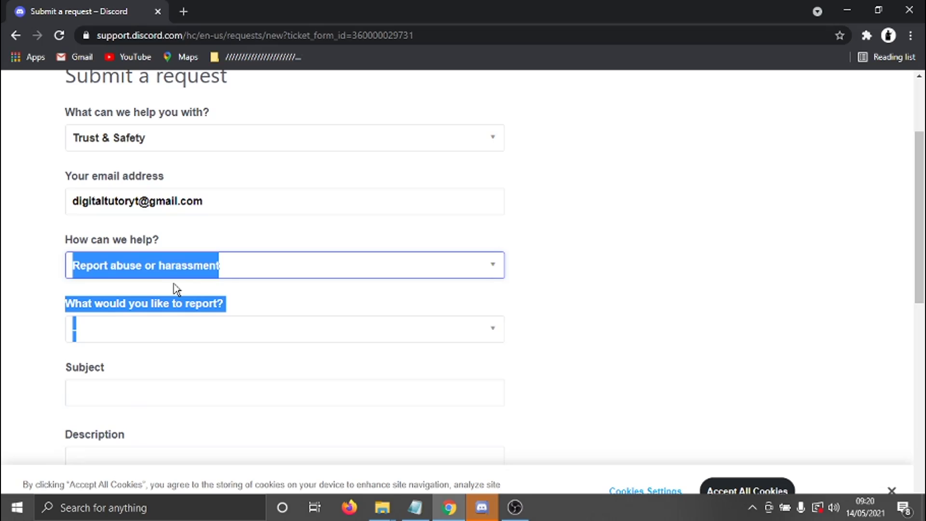
{"action": "left_click", "coordinate": [263, 328]}
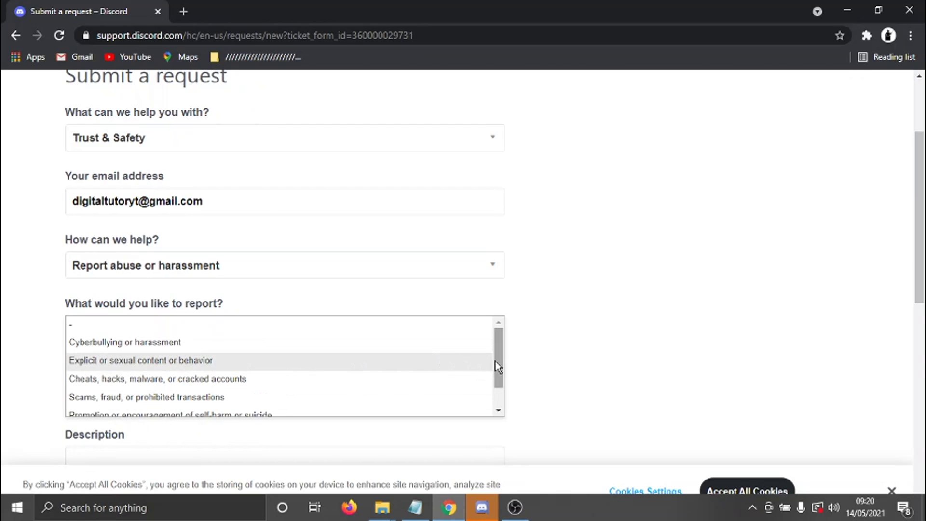
{"action": "left_click_drag", "start_coordinate": [496, 368], "coordinate": [497, 386]}
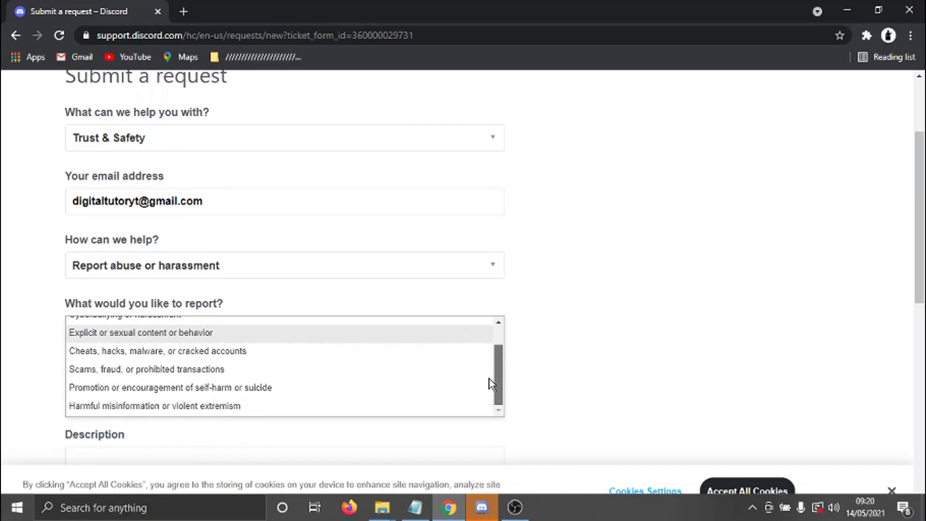
{"action": "scroll", "coordinate": [482, 376], "scroll_direction": "up", "scroll_amount": 3}
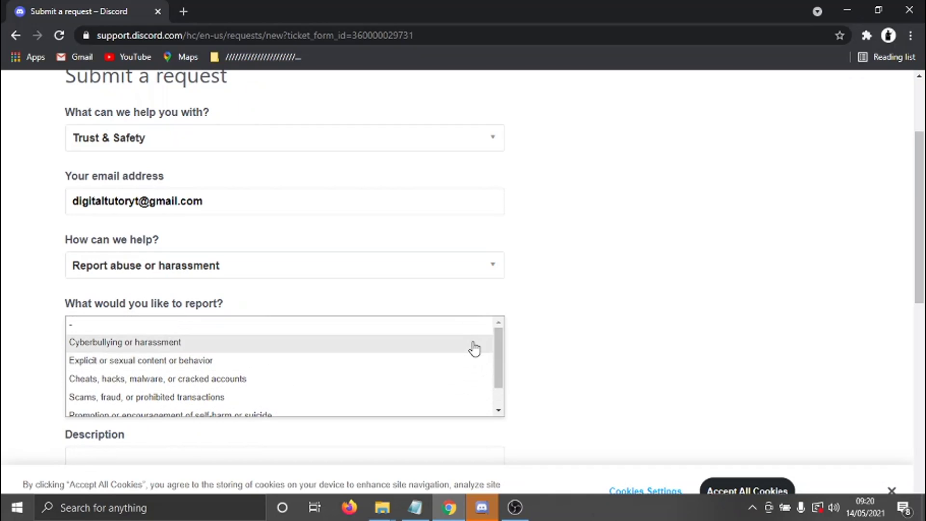
Choose 'Cyberbullying or harassment', then 'It's a threat or targeted harassment' under In what way
{"action": "left_click", "coordinate": [201, 345]}
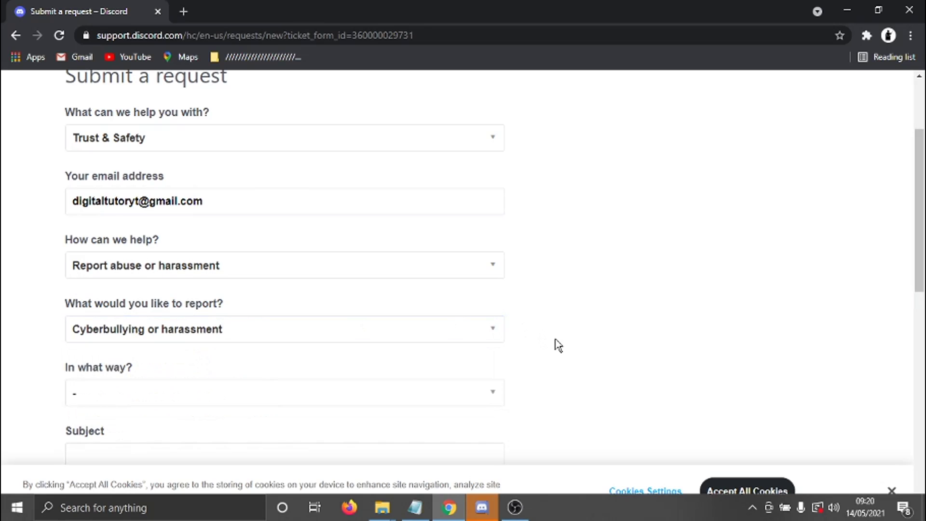
{"action": "left_click", "coordinate": [158, 393]}
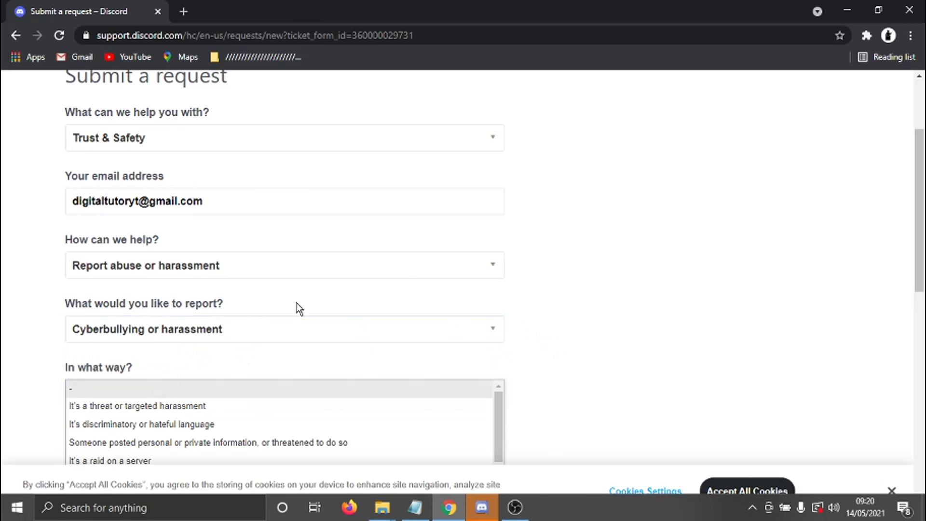
{"action": "left_click_drag", "start_coordinate": [916, 222], "coordinate": [915, 264]}
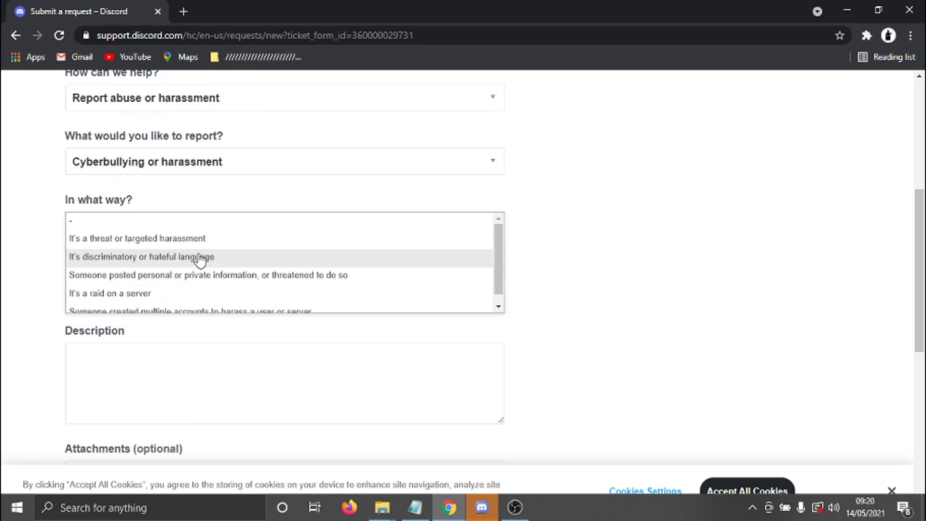
{"action": "left_click", "coordinate": [435, 252]}
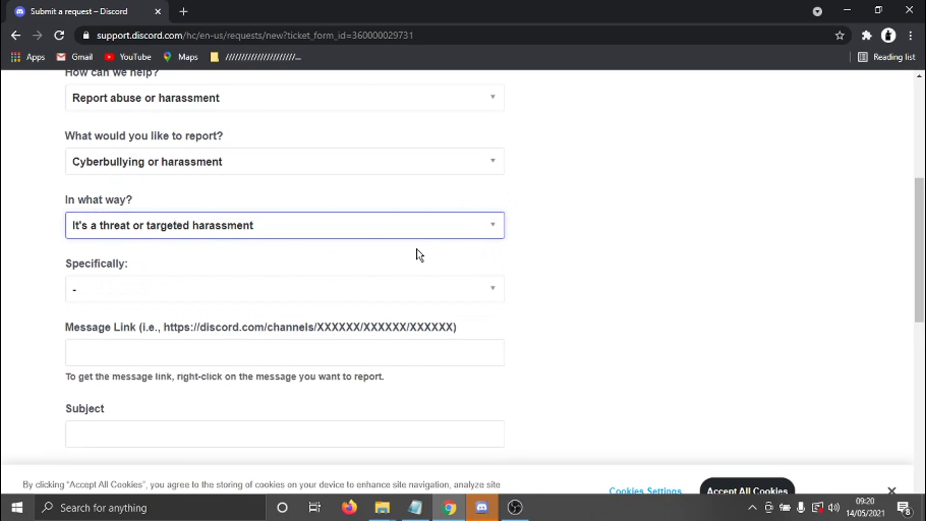
Specify 'It's a threat of reputational harm' and focus the Message Link field
{"action": "left_click", "coordinate": [216, 292]}
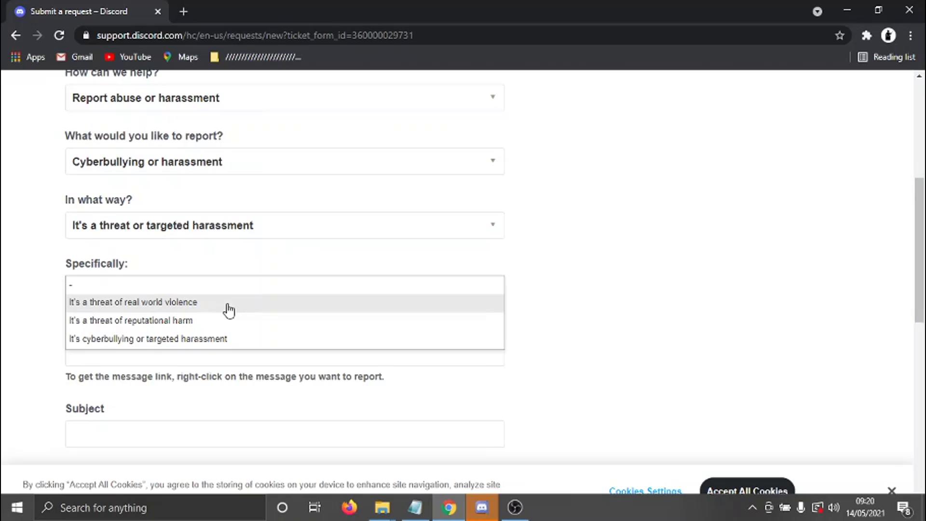
{"action": "left_click", "coordinate": [212, 324]}
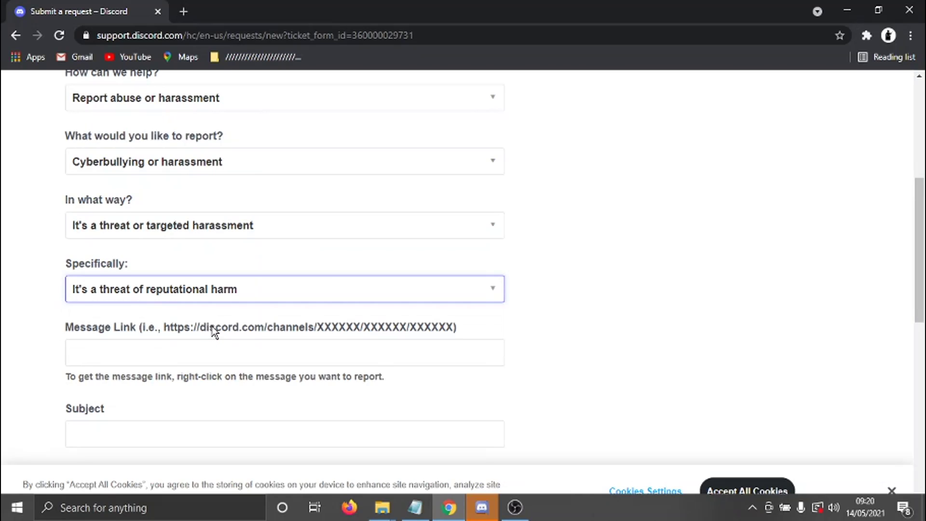
{"action": "left_click", "coordinate": [325, 351]}
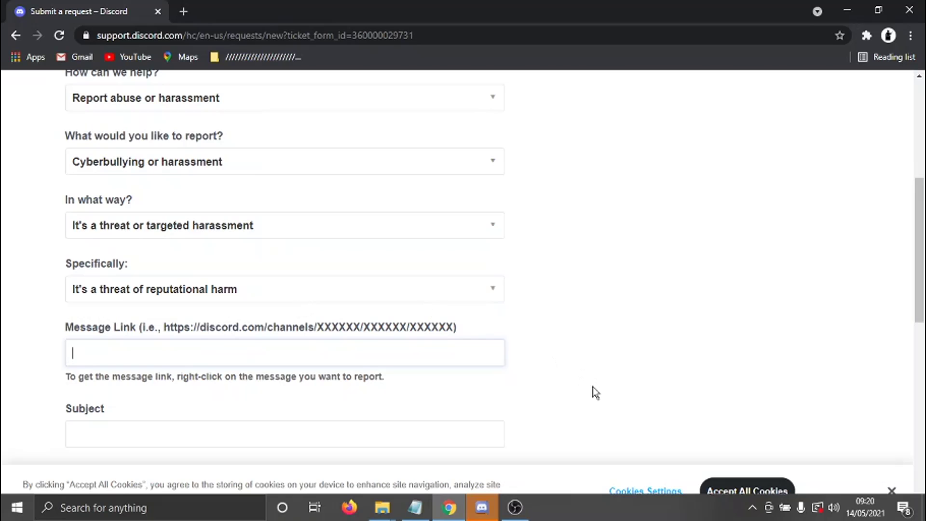
Enter subject 'koadks' and description 'sdkamfkam' in the request form
{"action": "scroll", "coordinate": [921, 333], "scroll_direction": "down", "scroll_amount": 4}
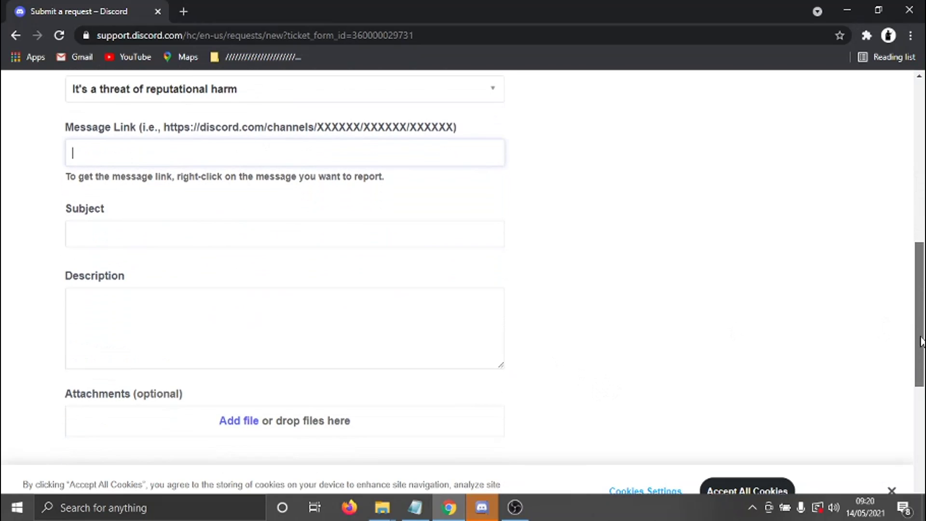
{"action": "left_click_drag", "start_coordinate": [922, 338], "coordinate": [922, 336]}
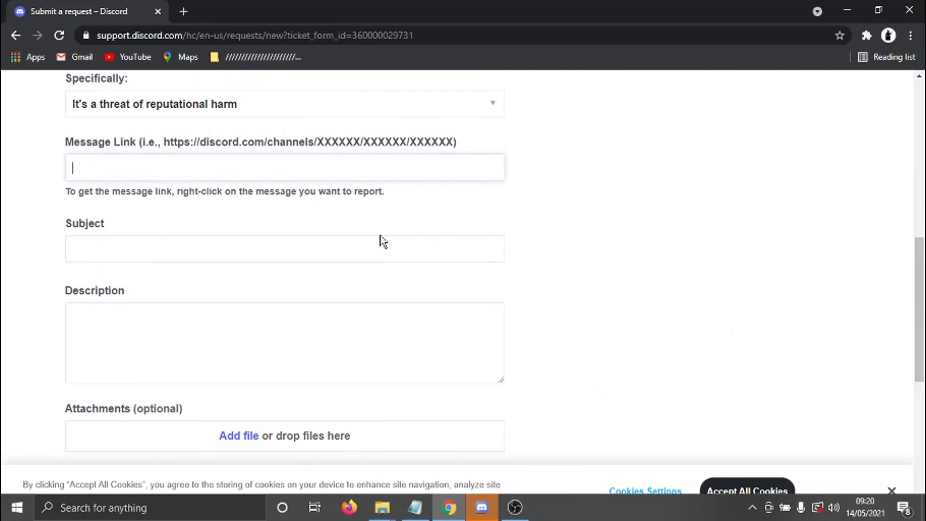
{"action": "left_click", "coordinate": [311, 243]}
{"action": "type", "text": "koadks"}
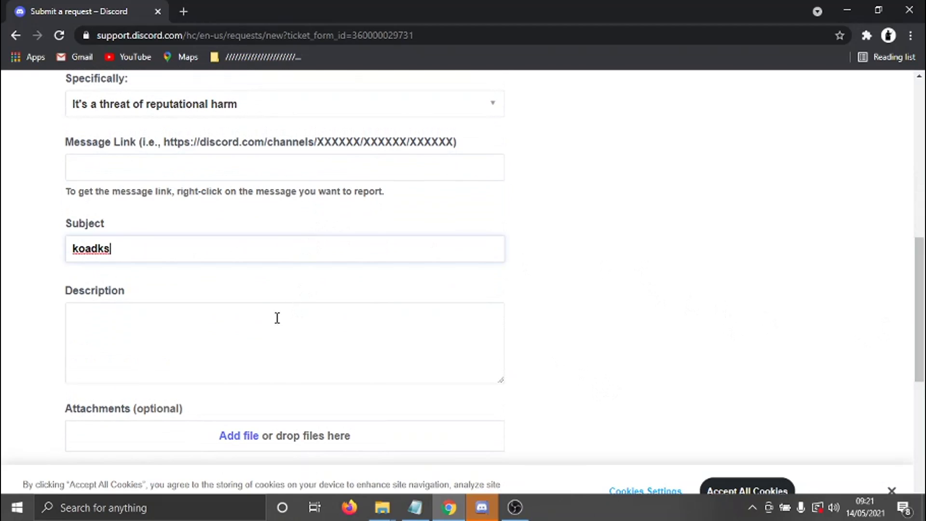
{"action": "left_click", "coordinate": [275, 316]}
{"action": "type", "text": "sdkamfkam"}
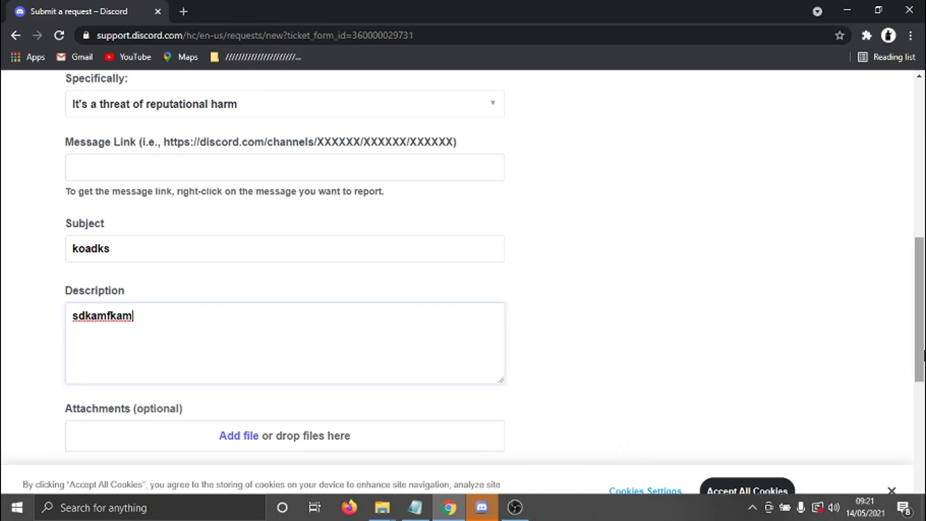
{"action": "scroll", "coordinate": [419, 338], "scroll_direction": "down", "scroll_amount": 3}
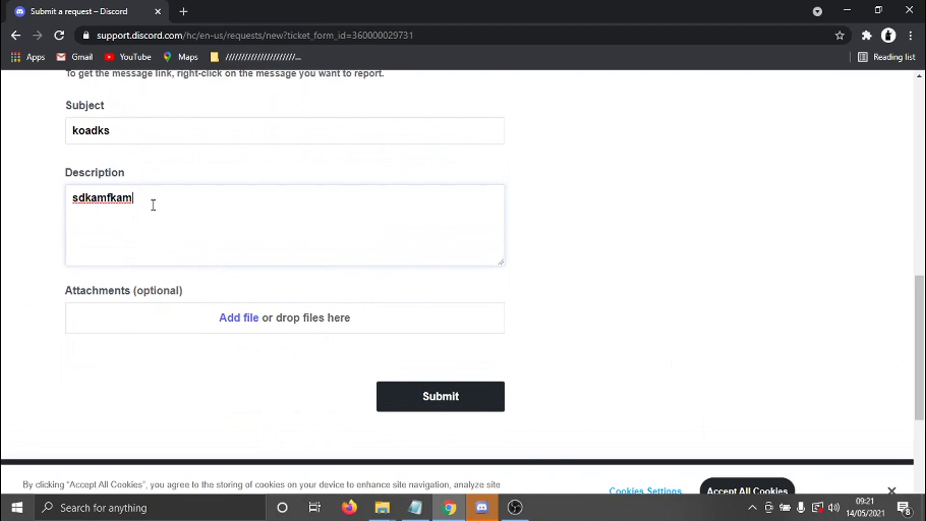
{"action": "left_click_drag", "start_coordinate": [153, 205], "coordinate": [69, 186]}
{"action": "left_click", "coordinate": [190, 211]}
Submit the completed harassment report
{"action": "left_click", "coordinate": [451, 392]}
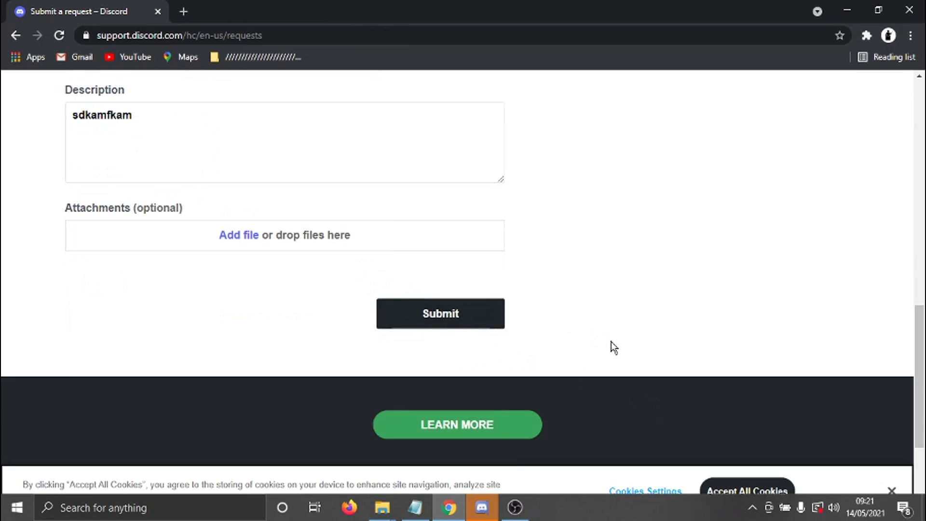